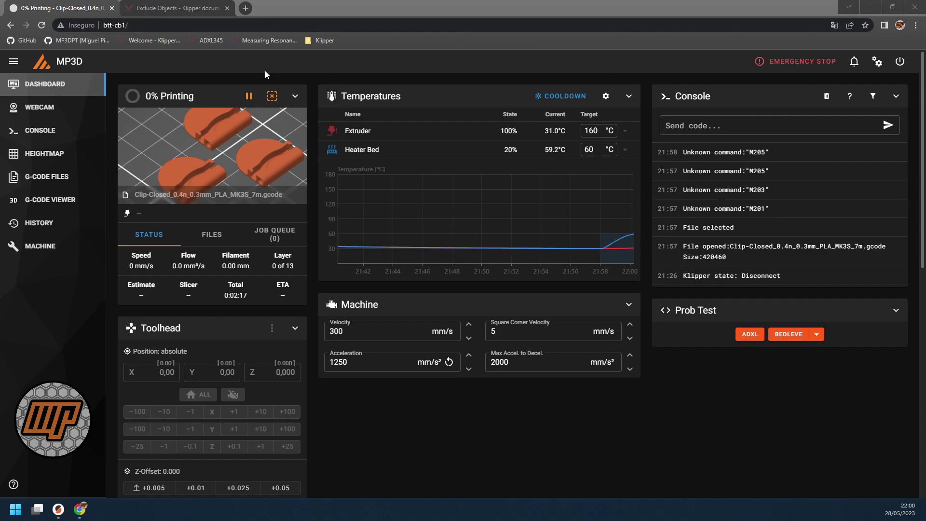
Step: Review the introduction of the Klipper documentation's Exclude Objects page, and return to the printer's Mainsail dashboard
click(192, 9)
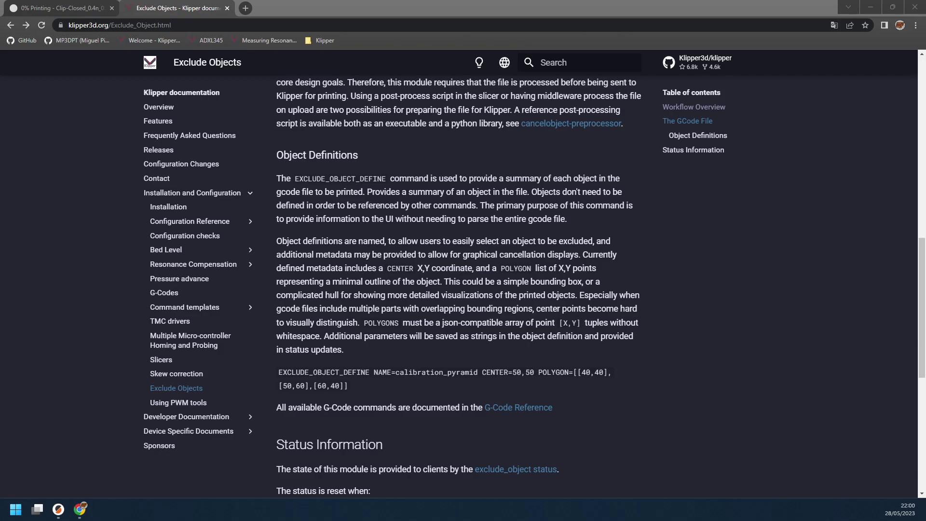
scroll(453, 201, up, 13)
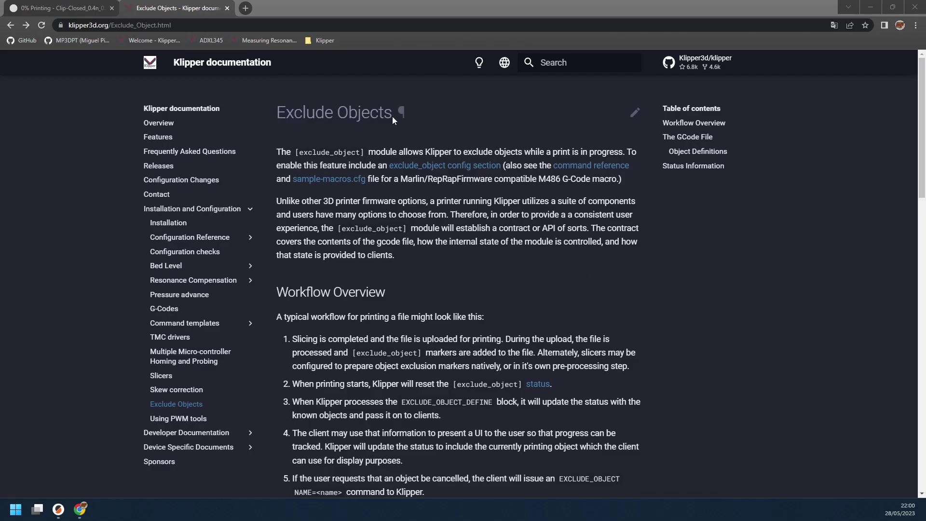
click(80, 7)
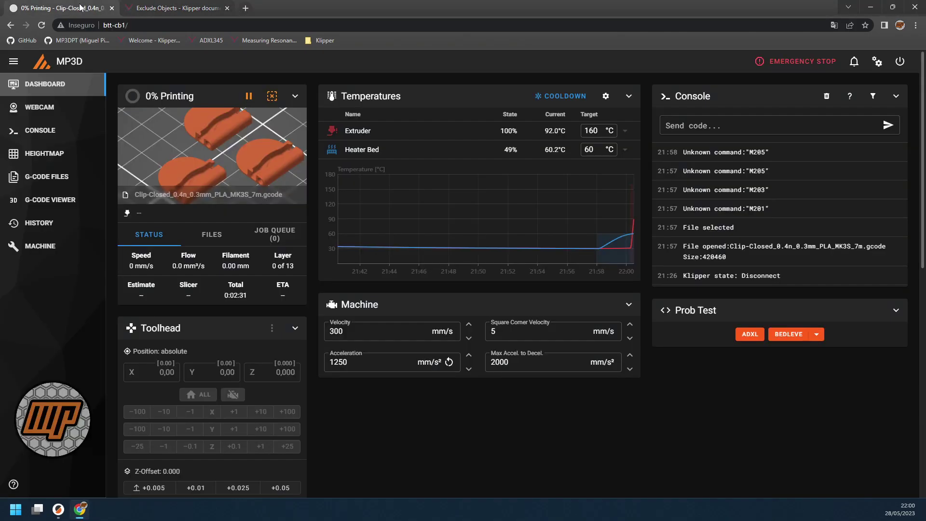
Step: Examine the [exclude_object] section in the machine's printer.cfg, and close the file without saving
click(34, 247)
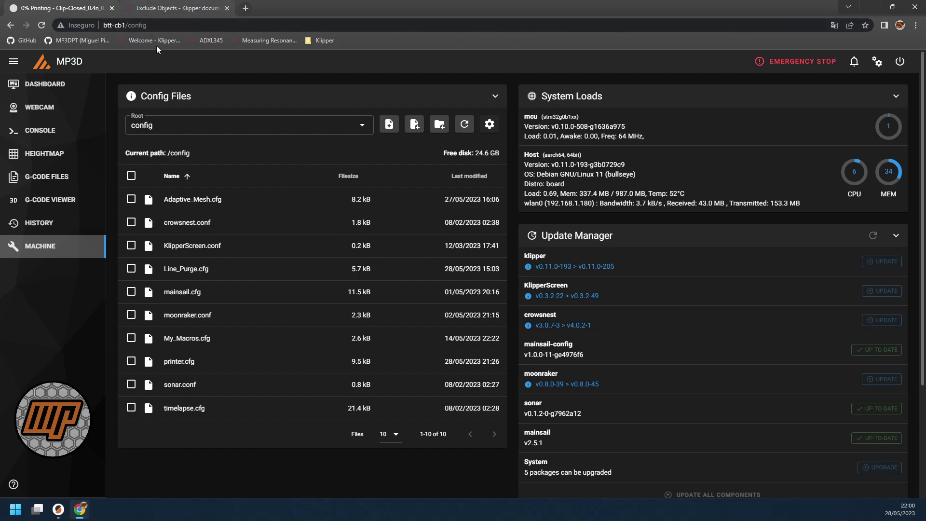
click(169, 362)
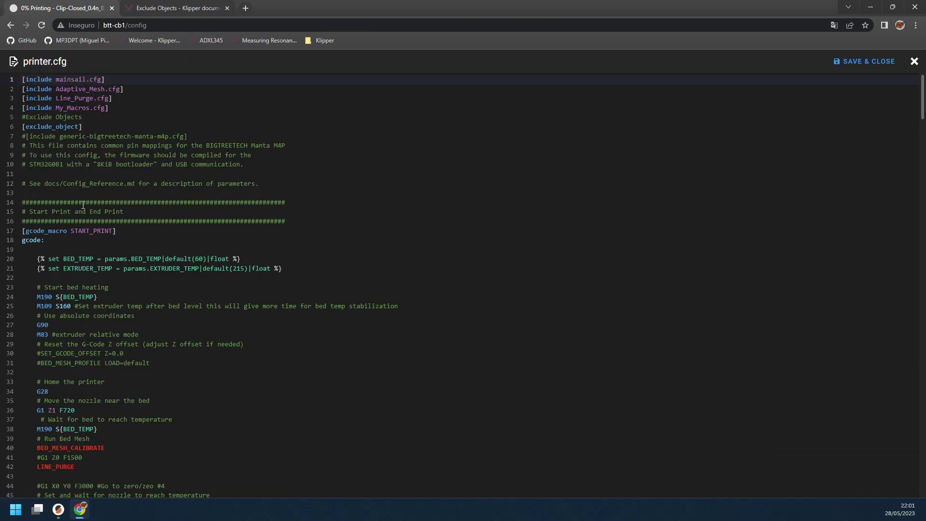
drag(82, 127, 23, 126)
click(82, 129)
scroll(198, 423, down, 3)
scroll(207, 415, up, 3)
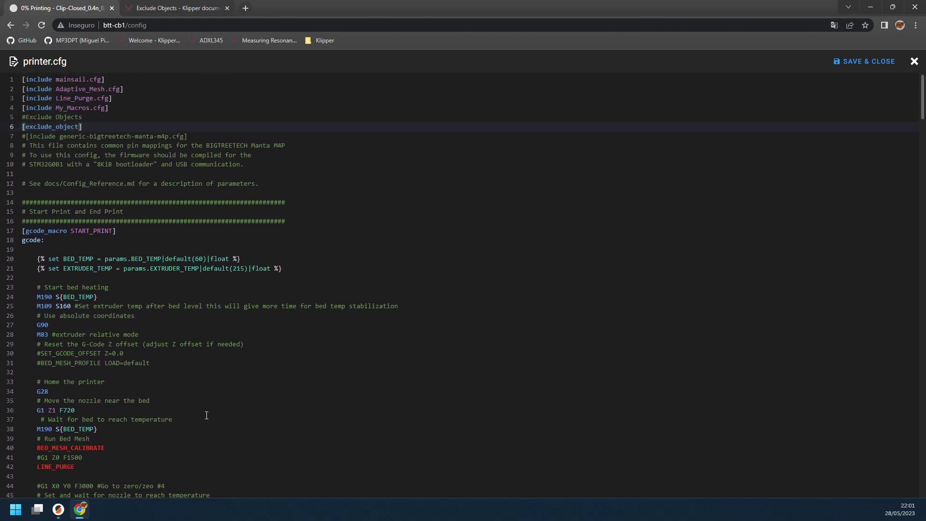
click(913, 62)
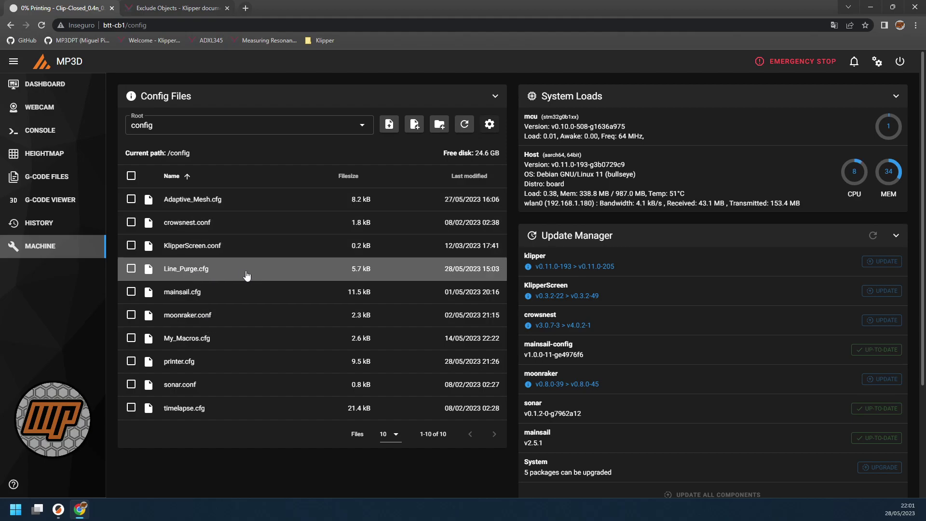
Step: Examine the enable_object_processing setting under [file_manager] in moonraker.conf, and close the file without saving
click(193, 317)
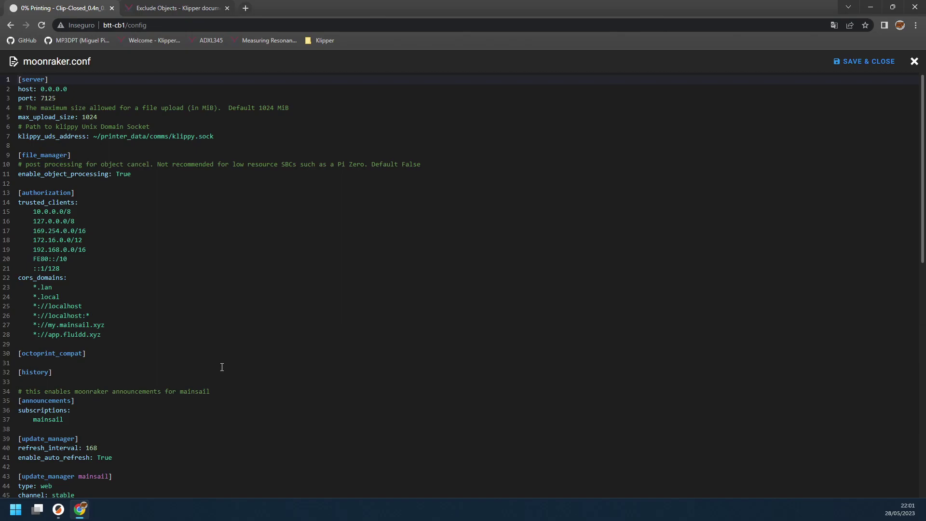
scroll(222, 367, down, 10)
scroll(221, 384, up, 10)
drag(23, 155, 70, 158)
click(42, 170)
click(138, 175)
click(117, 176)
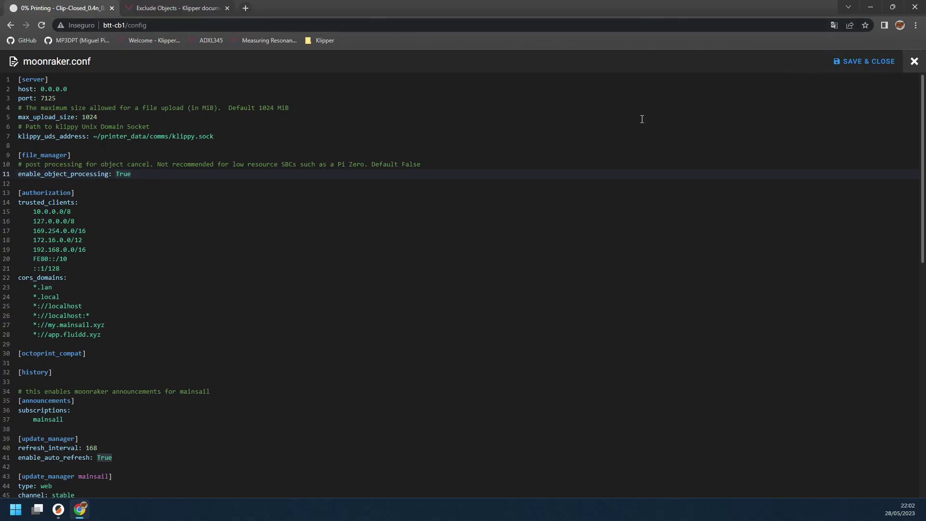
click(914, 61)
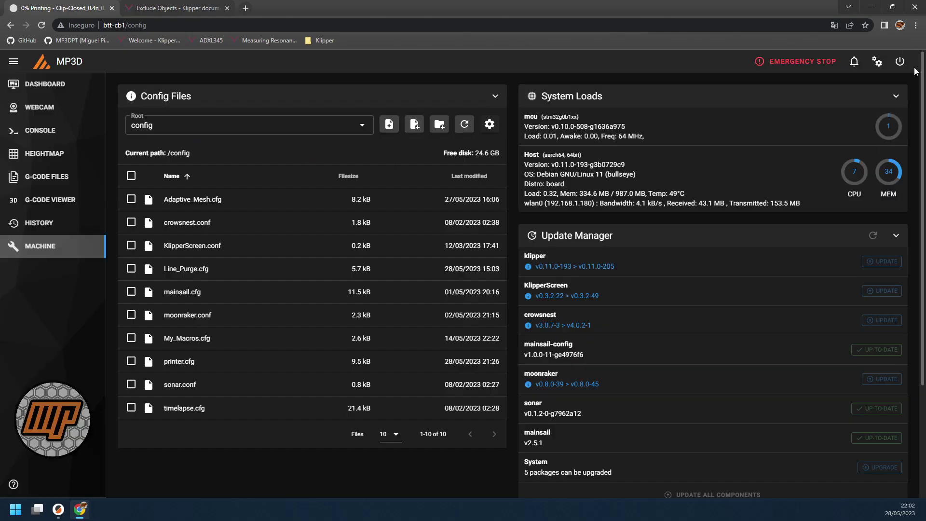
Step: Switch to PrusaSlicer, check that Label objects is enabled in the print output options, and return to the plater
click(57, 512)
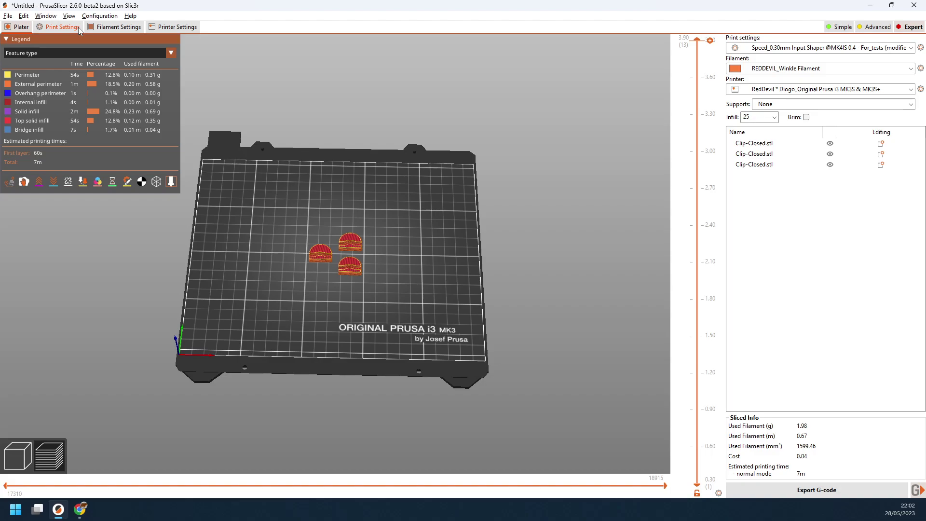
click(64, 27)
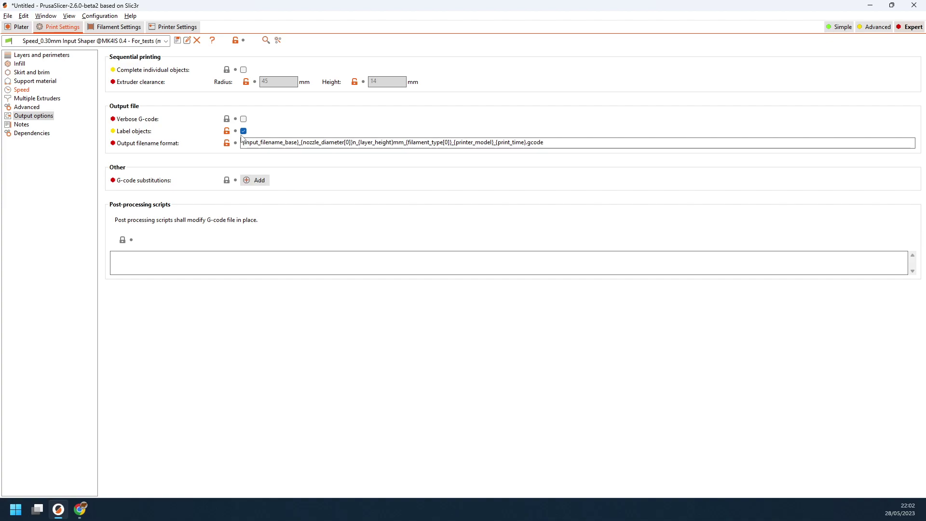
mouse_move(249, 136)
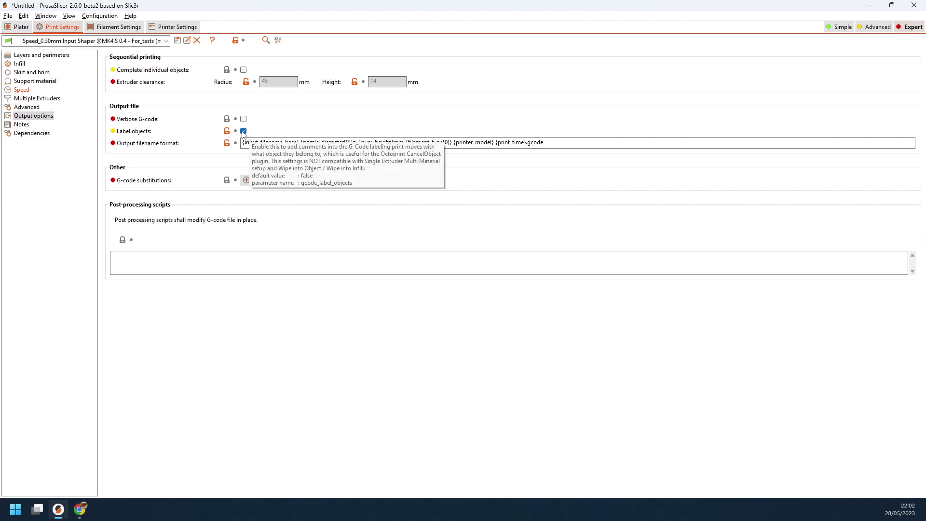
click(244, 130)
click(243, 131)
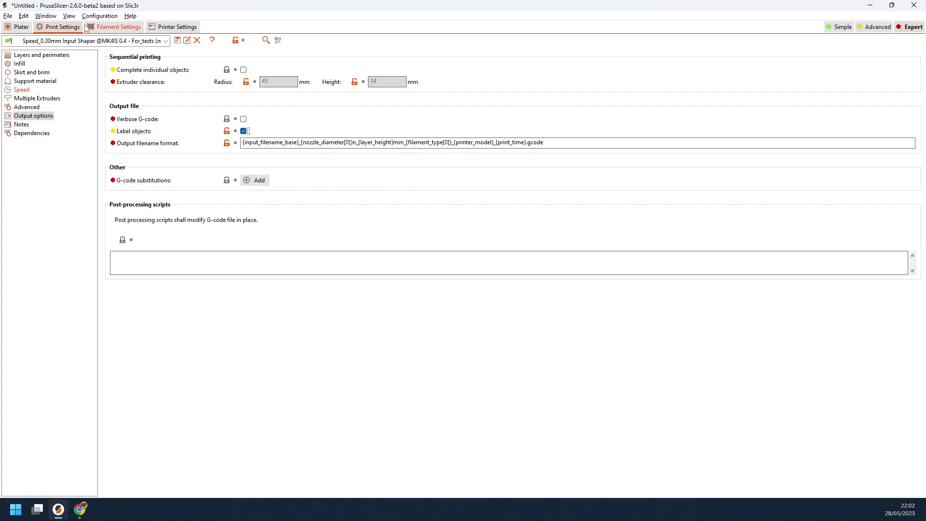
click(19, 28)
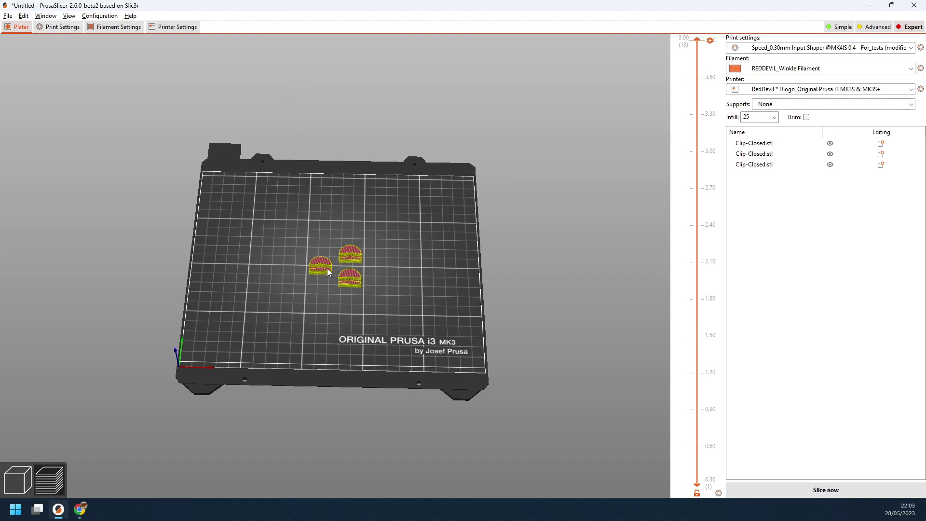
Step: Switch back to the Mainsail dashboard in Chrome and try to exclude the object currently being printed
click(80, 510)
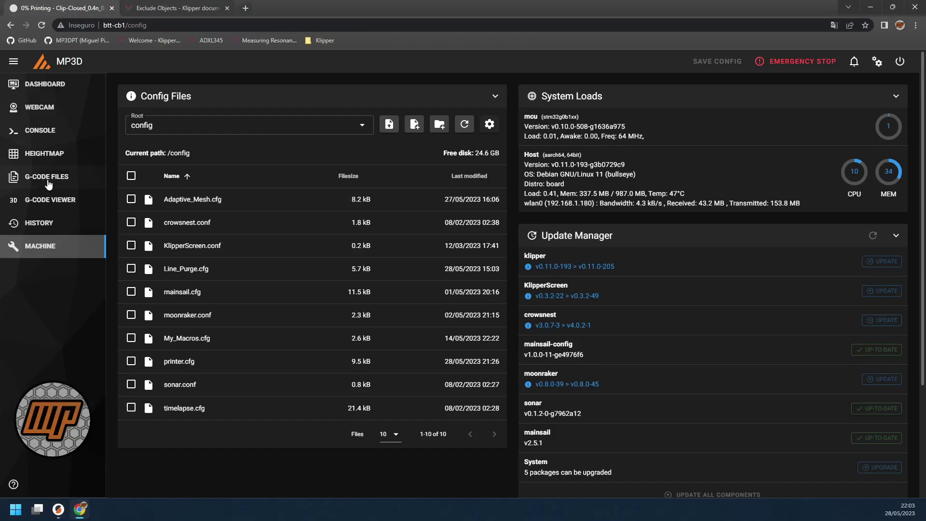
click(46, 84)
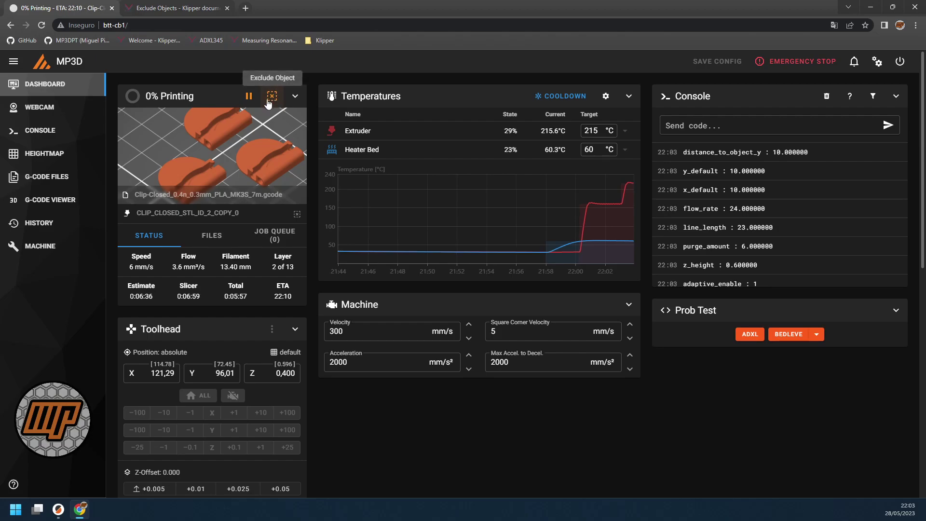
click(298, 214)
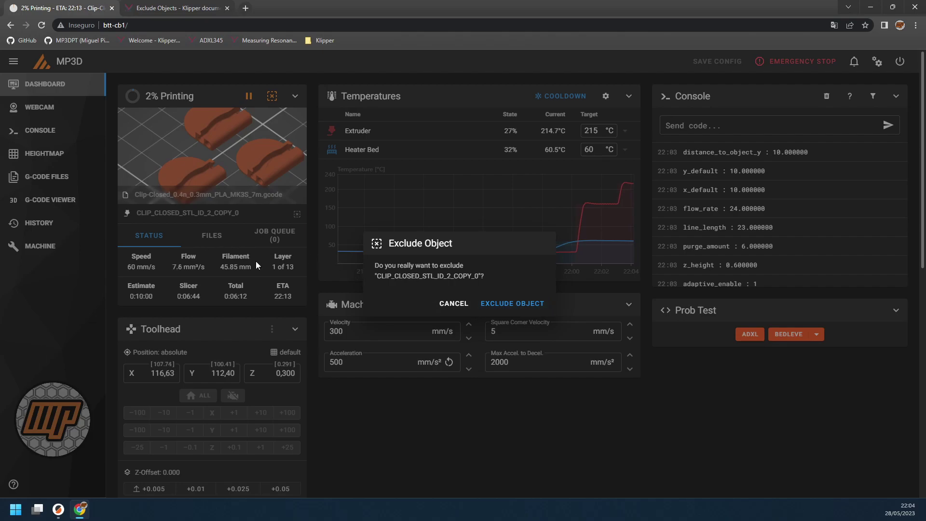
click(445, 304)
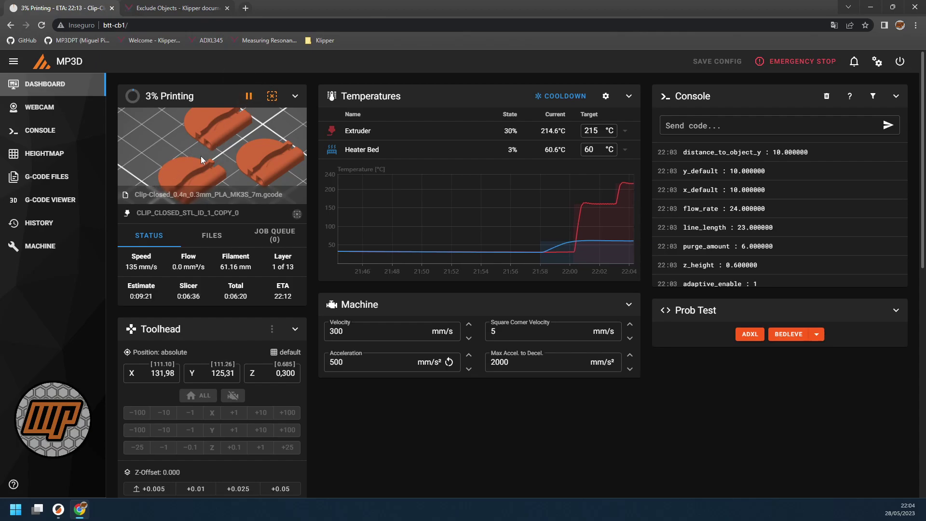
Step: Exclude CLIP_CLOSED_STL_ID_2_COPY_0 from the running print using the map of objects on the bed
click(272, 97)
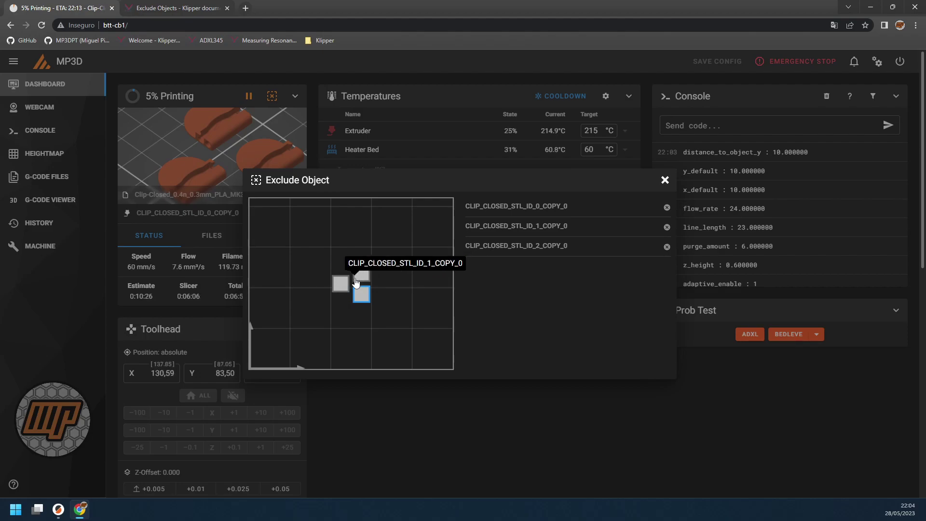
click(362, 280)
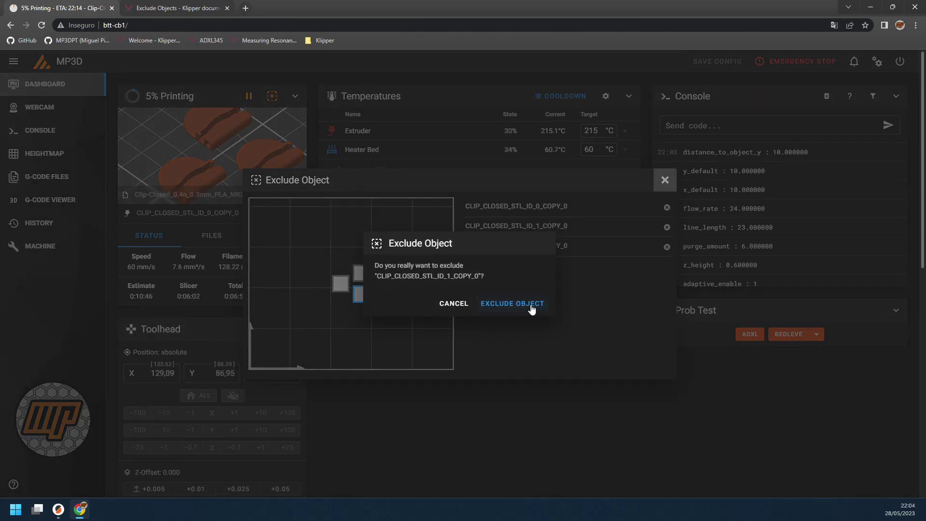
click(445, 303)
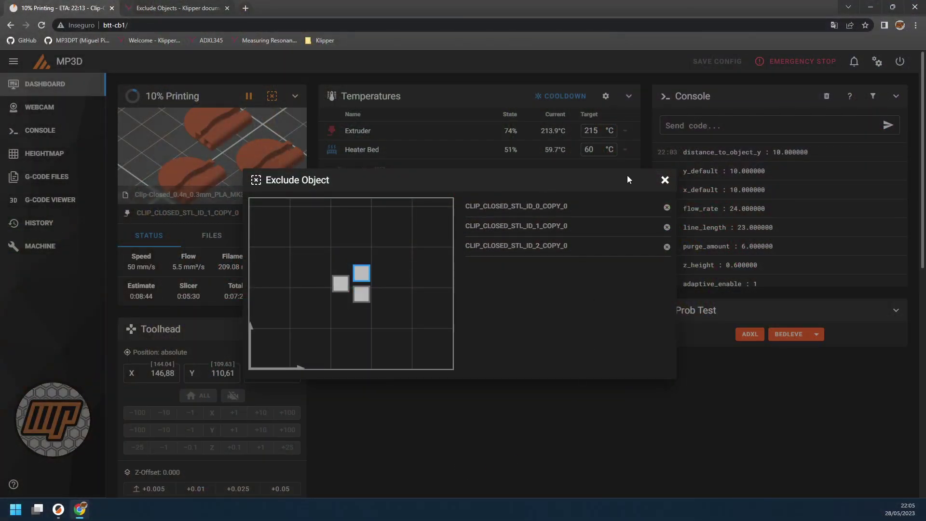
click(338, 288)
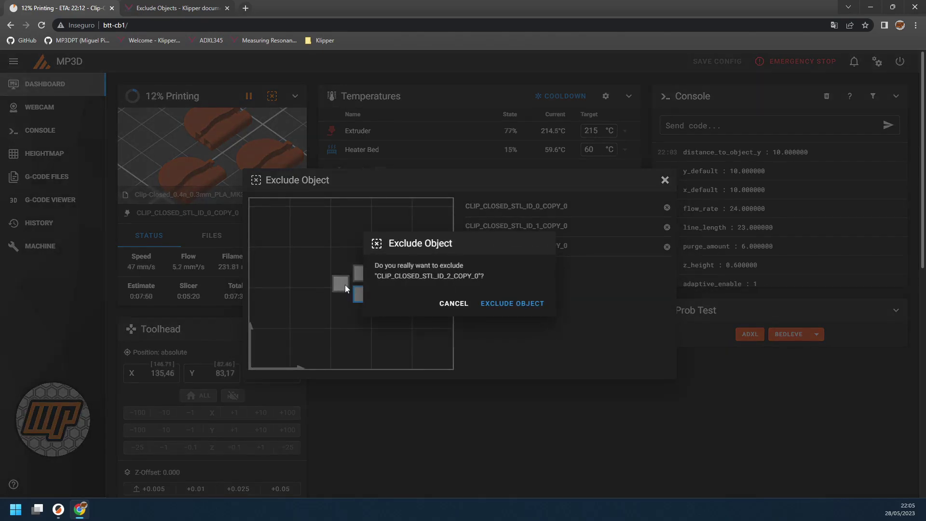
click(528, 304)
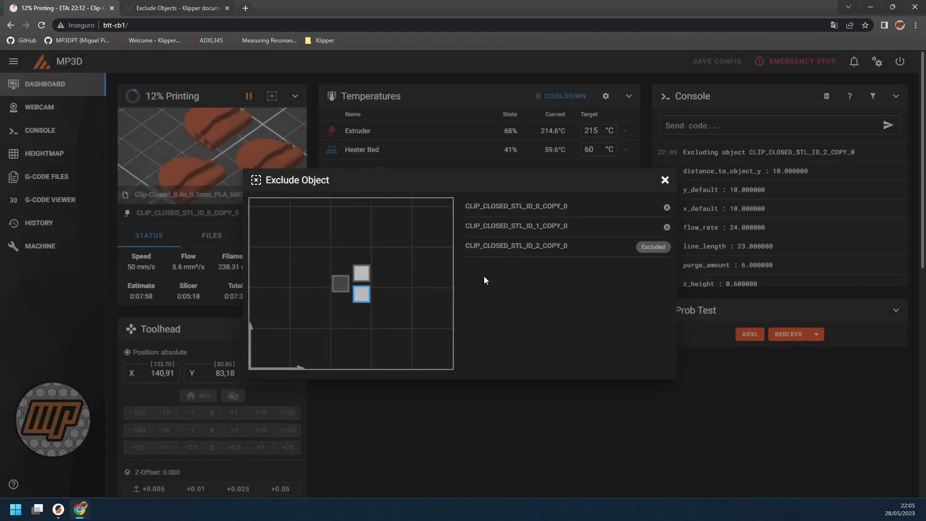